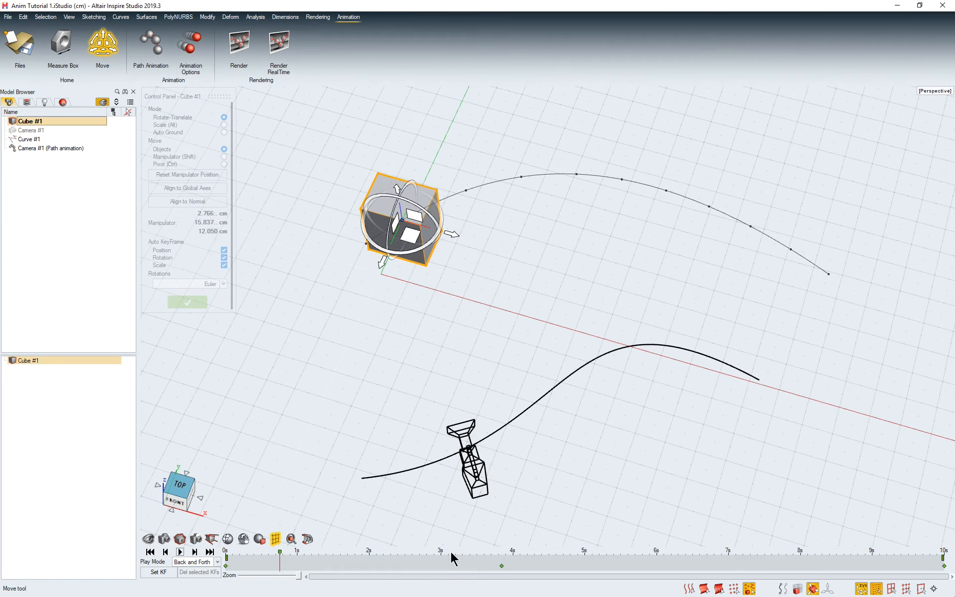
Step: Preview the animation at 4 s and 5 s, and limit the timeline's playback range to 3 s through 6 s
click(513, 557)
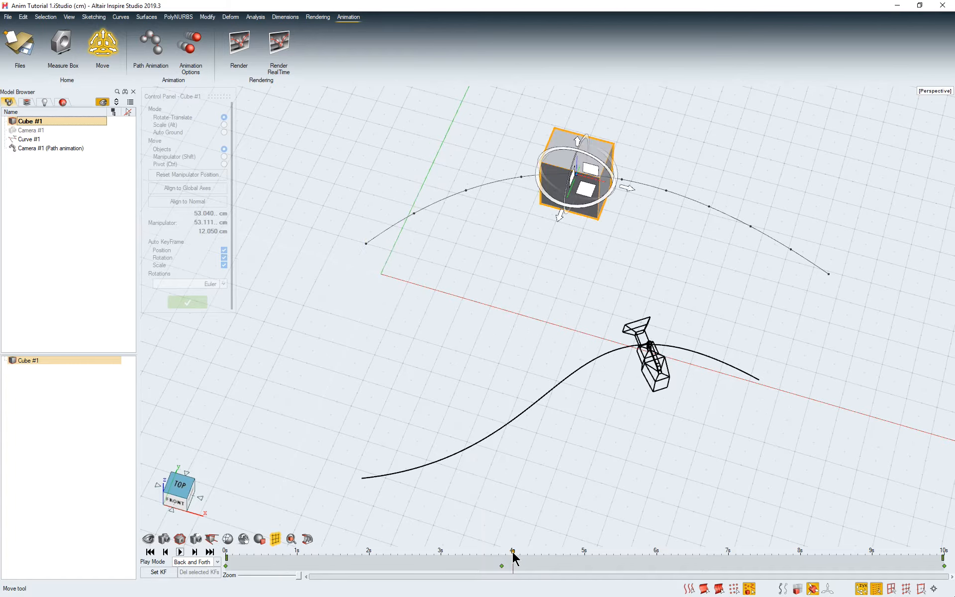
click(585, 556)
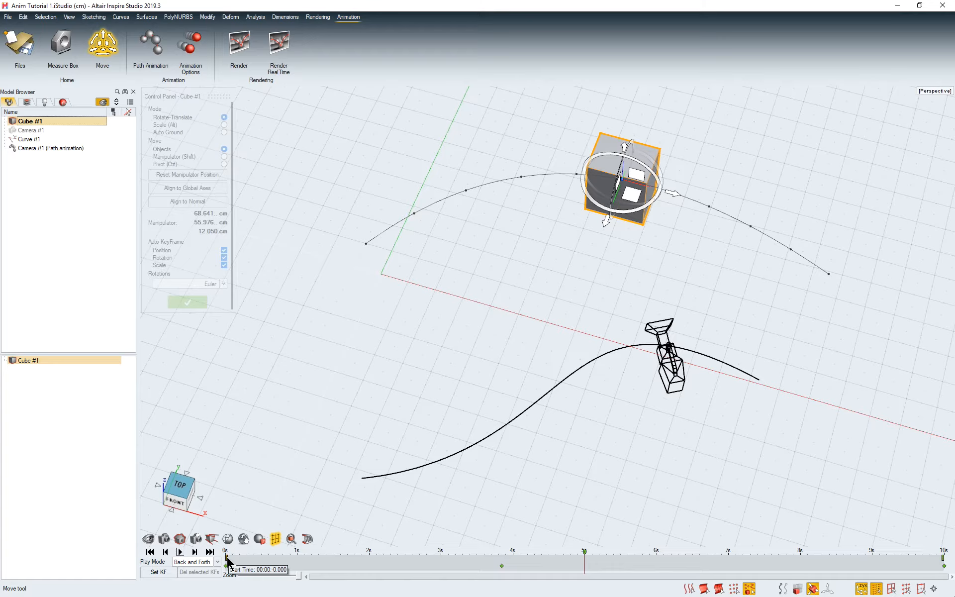
mouse_move(228, 561)
mouse_down()
mouse_move(450, 561)
mouse_move(442, 562)
mouse_up()
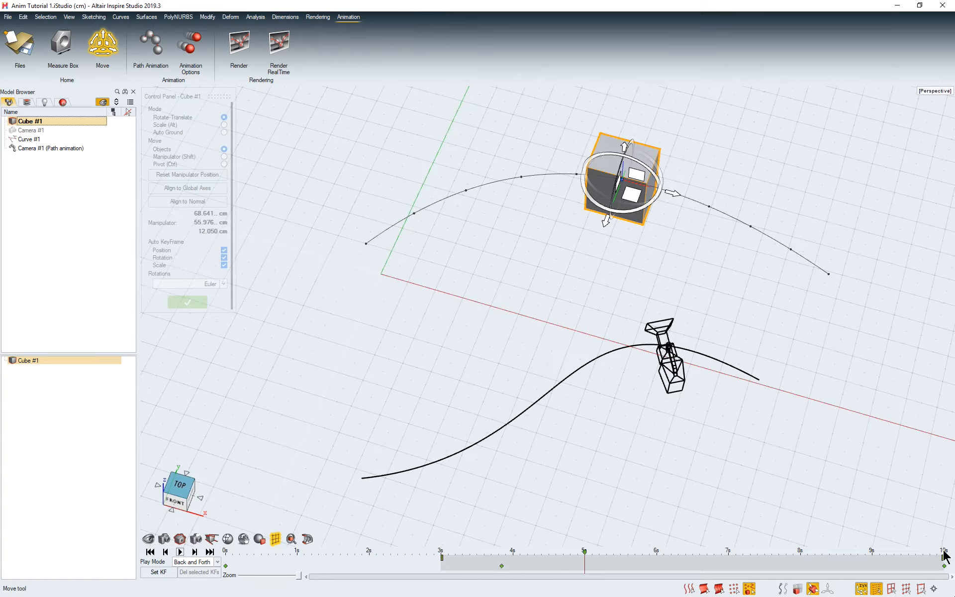
mouse_move(943, 558)
mouse_down()
mouse_move(790, 576)
mouse_move(674, 577)
mouse_move(653, 564)
mouse_up()
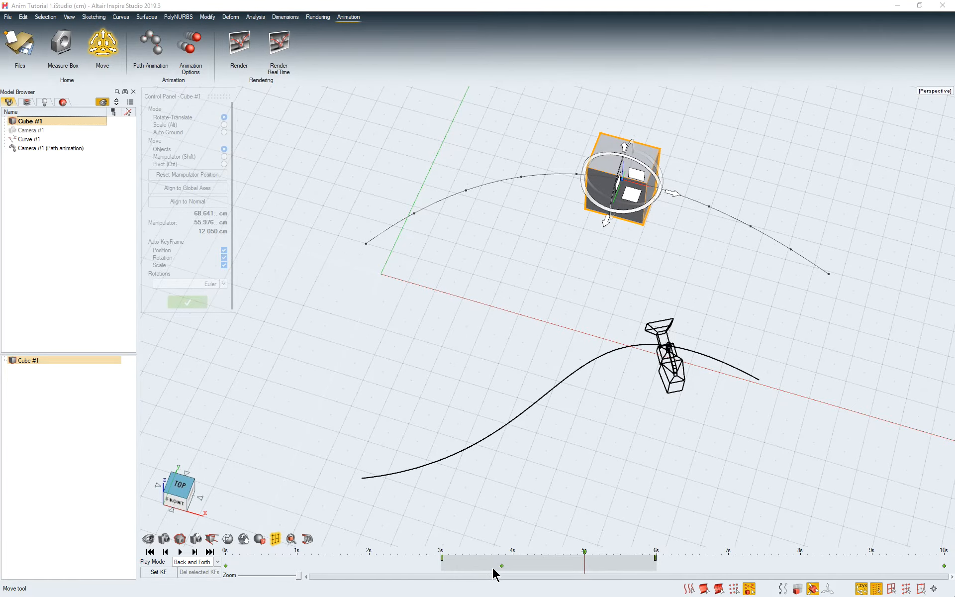
Step: Try selecting several of the cube's keyframes together, and move its middle keyframe to 4.64 s on the timeline
mouse_move(502, 567)
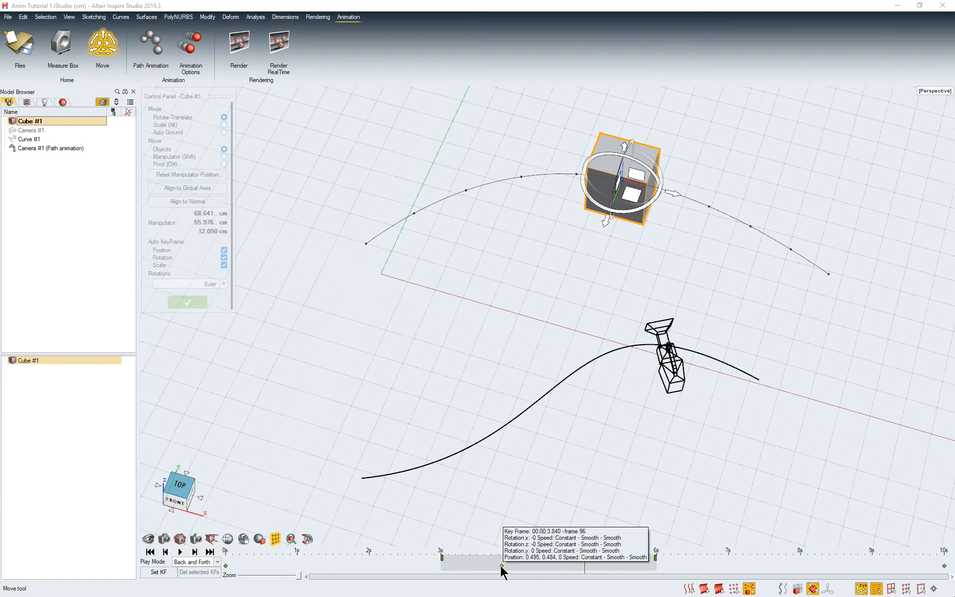
click(502, 567)
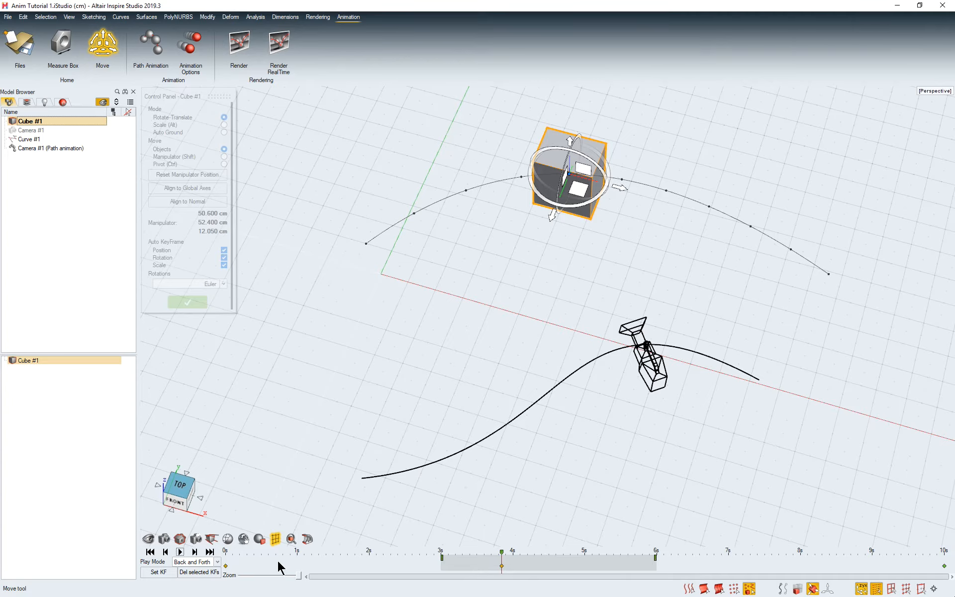
key(ctrl)
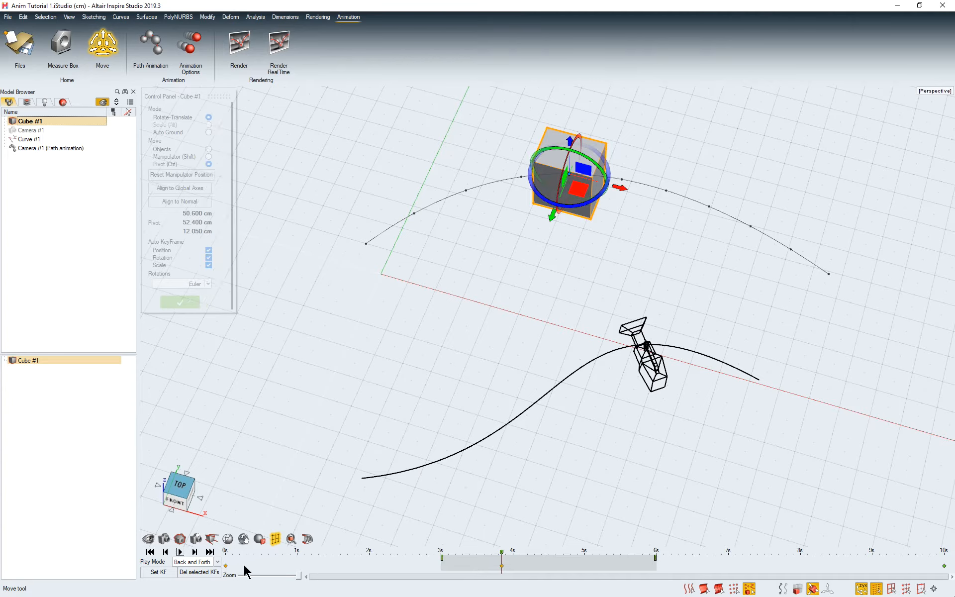
key(shift)
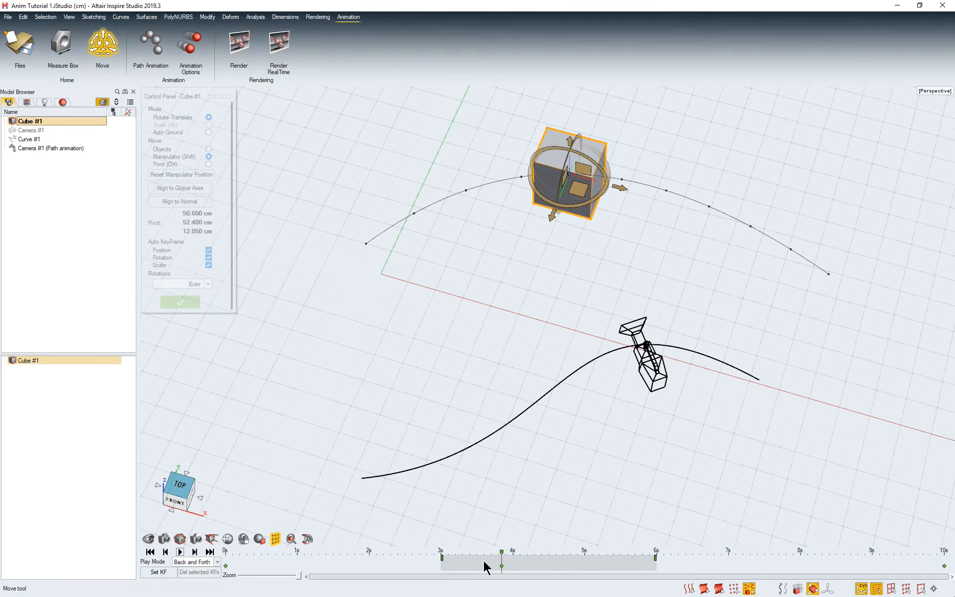
drag(473, 559, 556, 569)
mouse_move(502, 567)
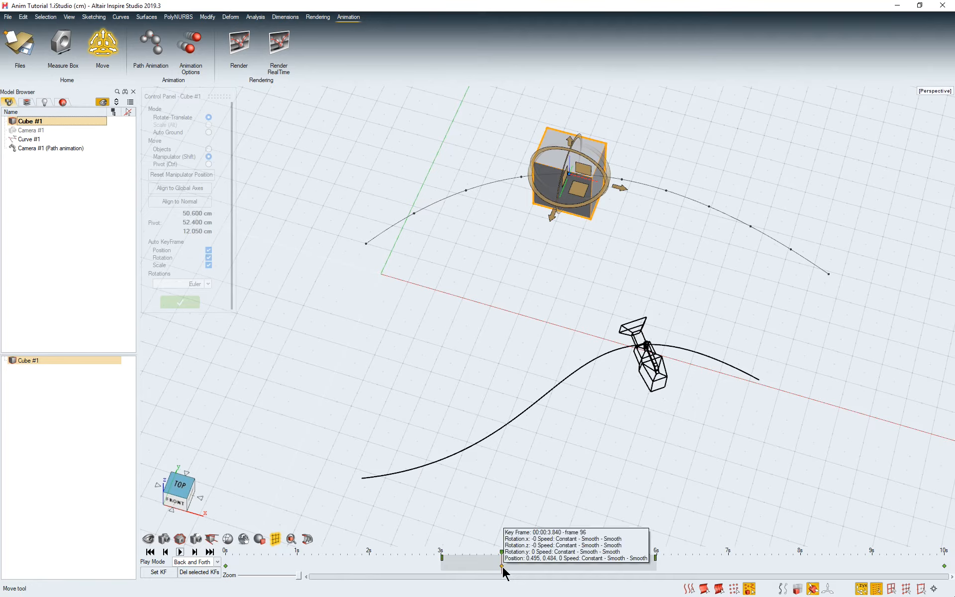
drag(502, 567, 559, 565)
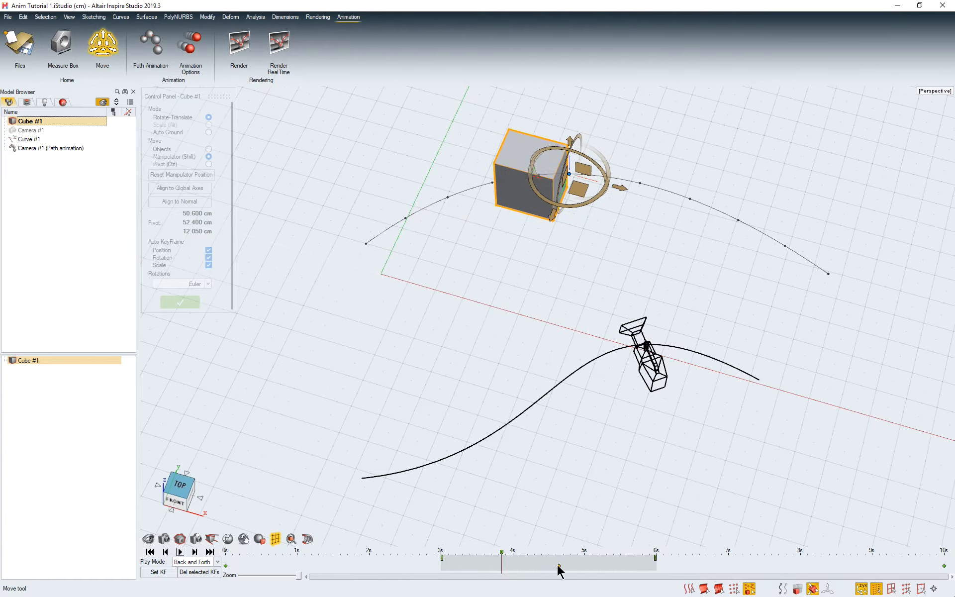
right_click(560, 567)
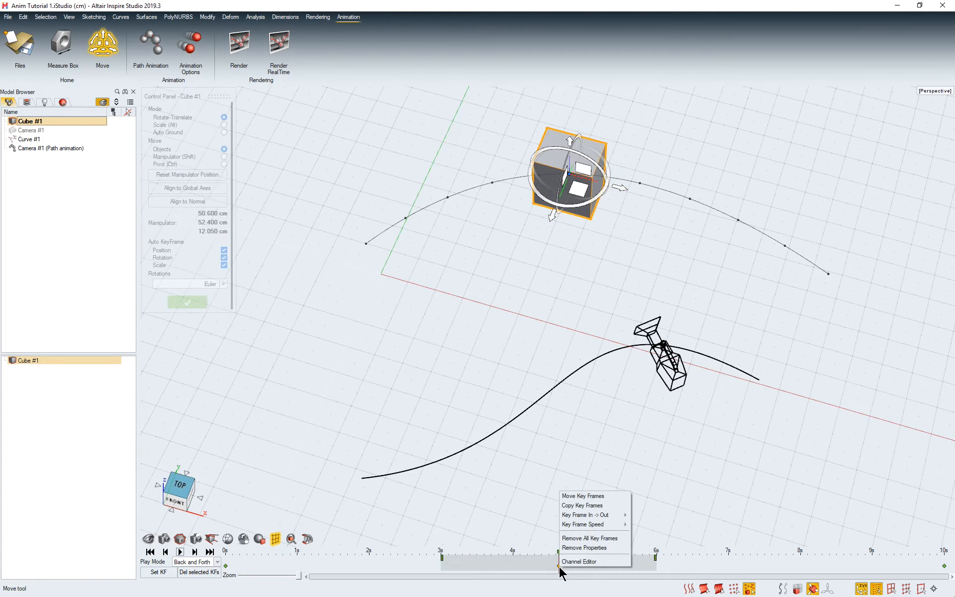
click(601, 496)
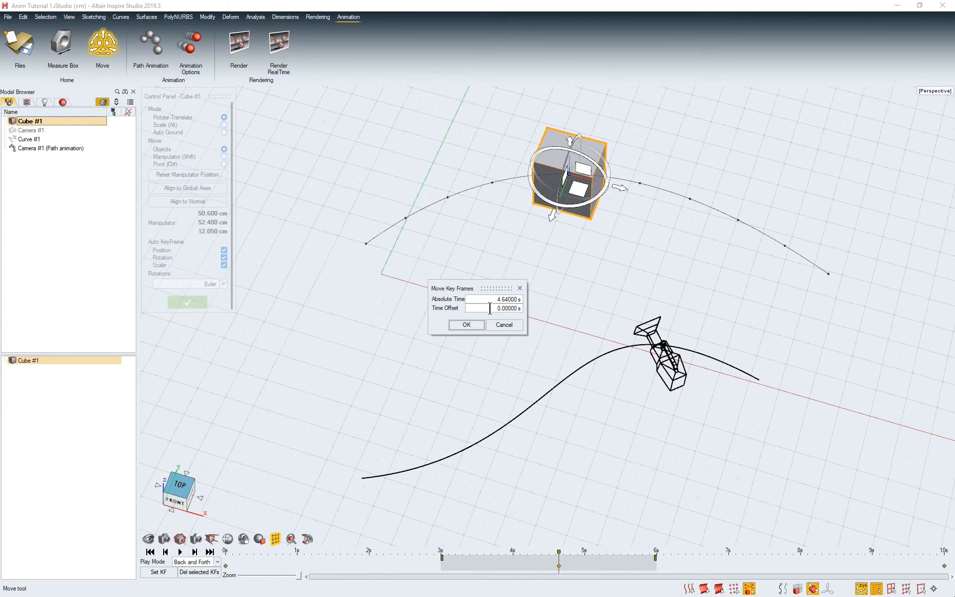
click(501, 322)
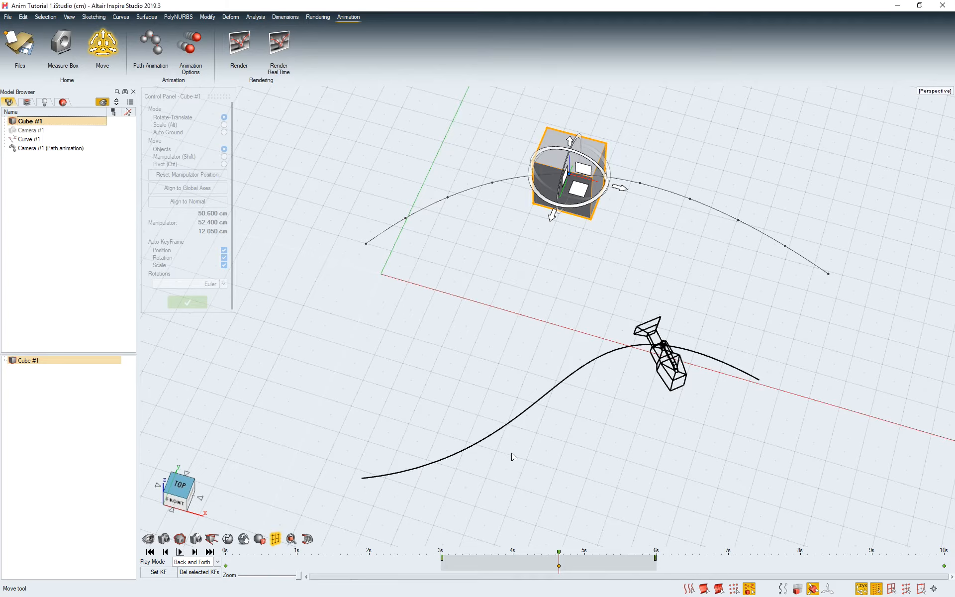
Step: Set the in-out interpolation of the cube's middle keyframe to Linear - Smooth
right_click(558, 566)
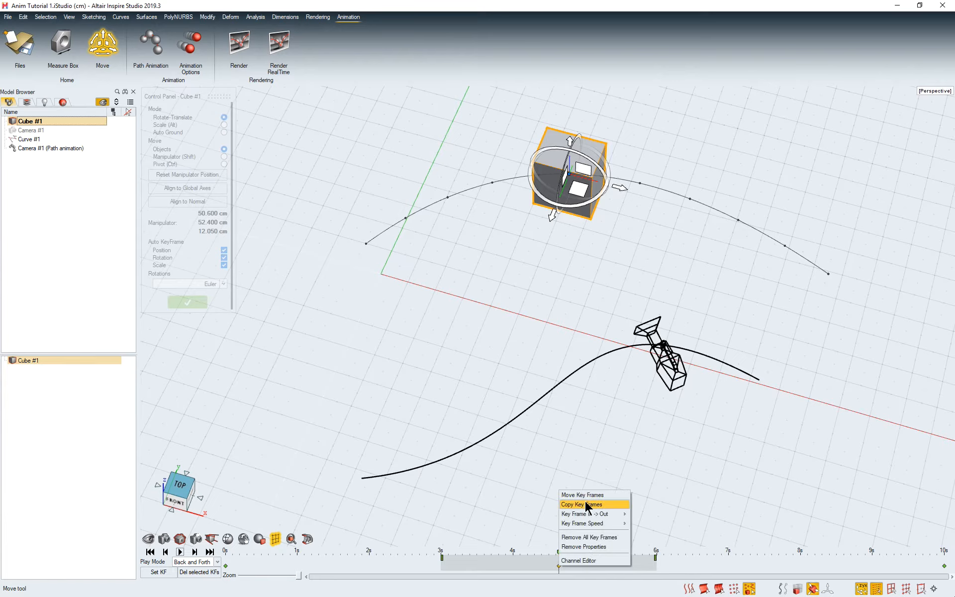
mouse_move(605, 515)
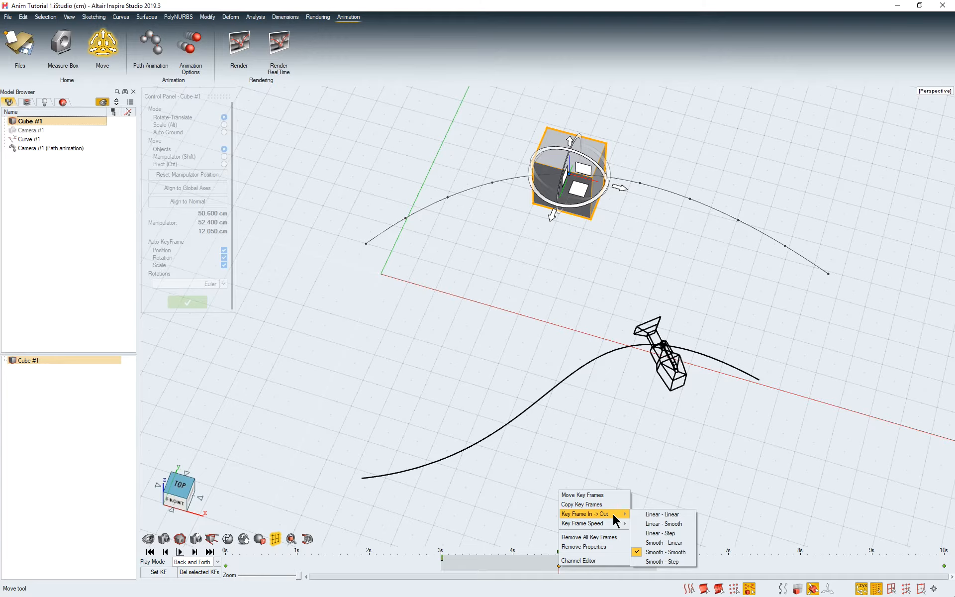
click(682, 524)
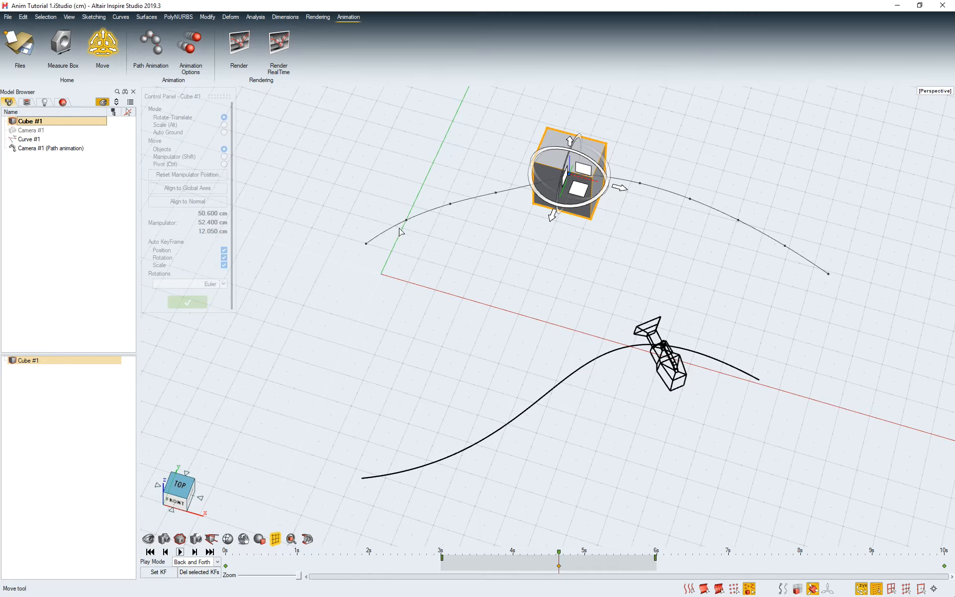
Step: Set the in-out interpolation of the cube's first keyframe, at 0 s, to Linear - Linear
click(227, 566)
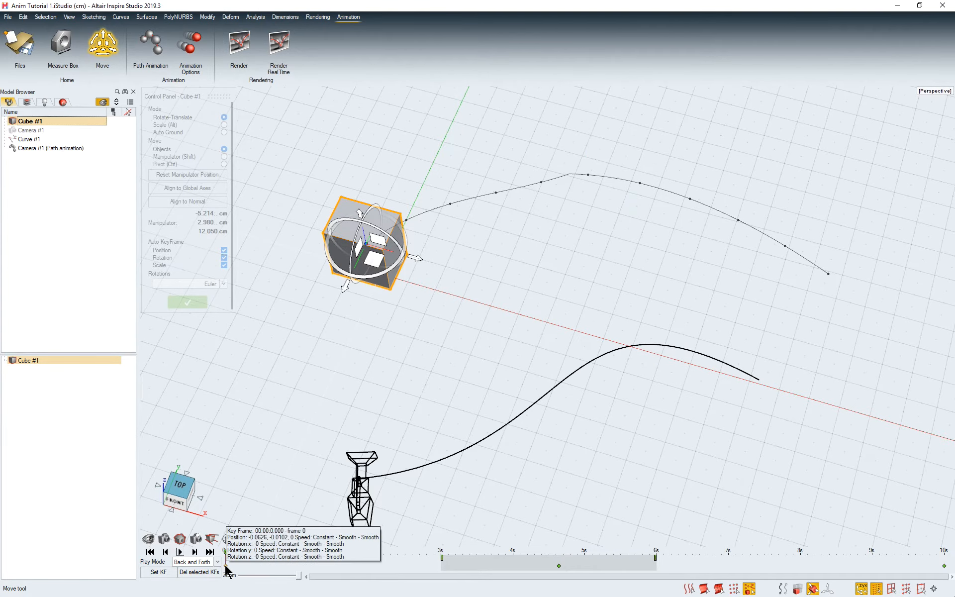
right_click(225, 567)
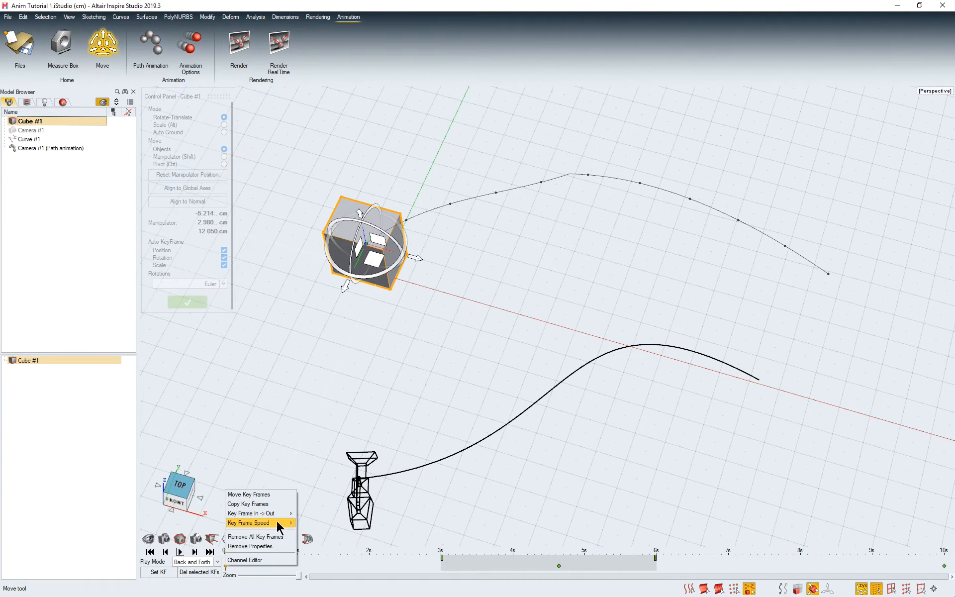
mouse_move(287, 518)
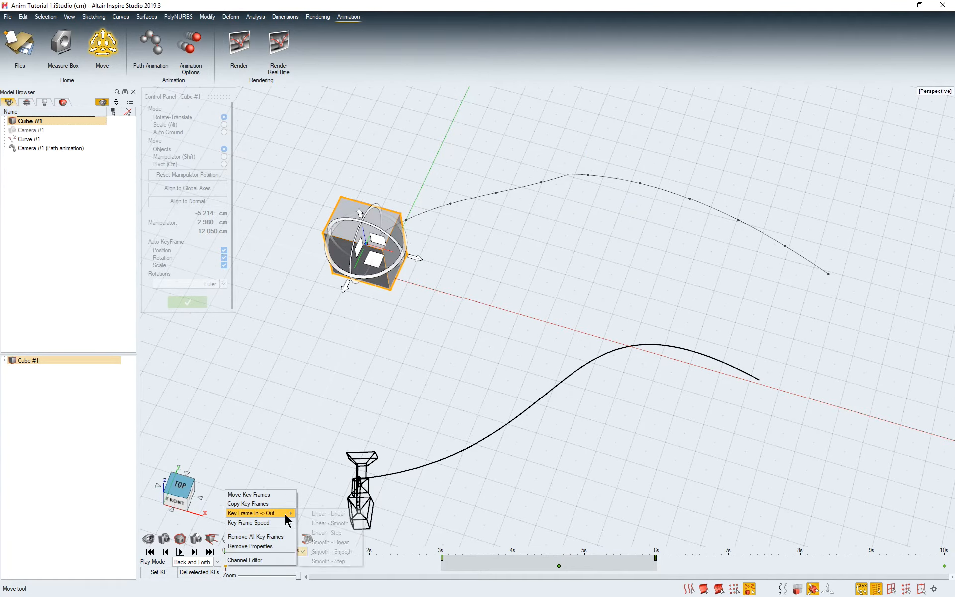
click(345, 515)
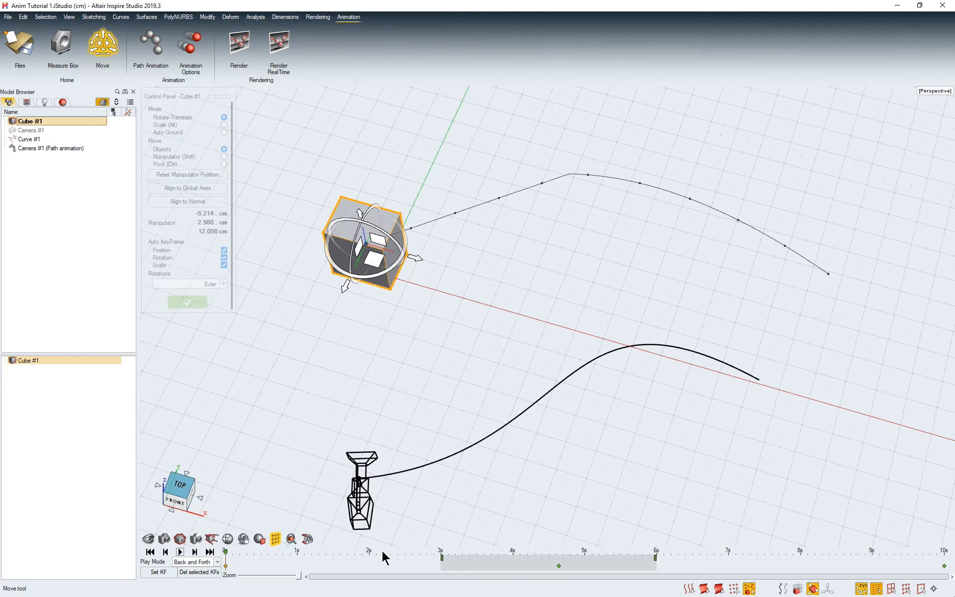
Step: Examine the timeline frame by frame around the middle keyframe, restore its full view, and view the start and end of the playback range
click(560, 569)
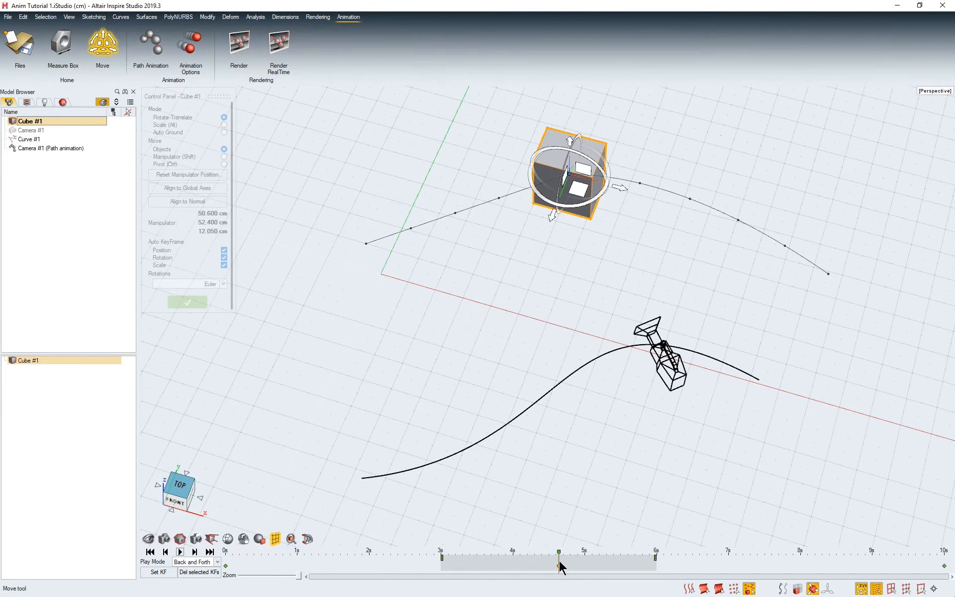
mouse_move(559, 557)
mouse_down()
mouse_move(684, 557)
mouse_move(560, 557)
mouse_up()
drag(298, 577, 224, 577)
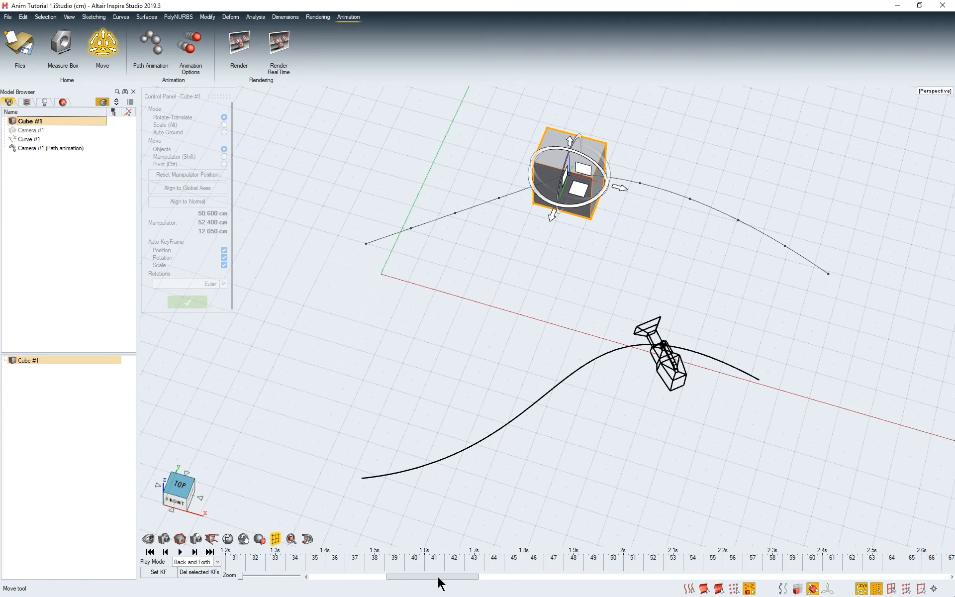
drag(439, 578, 620, 585)
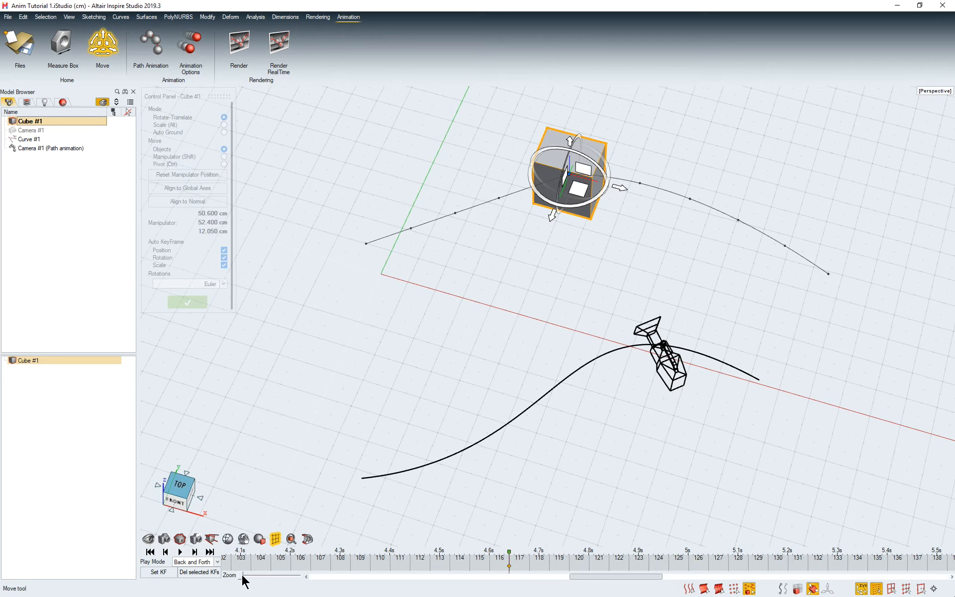
drag(243, 580, 324, 583)
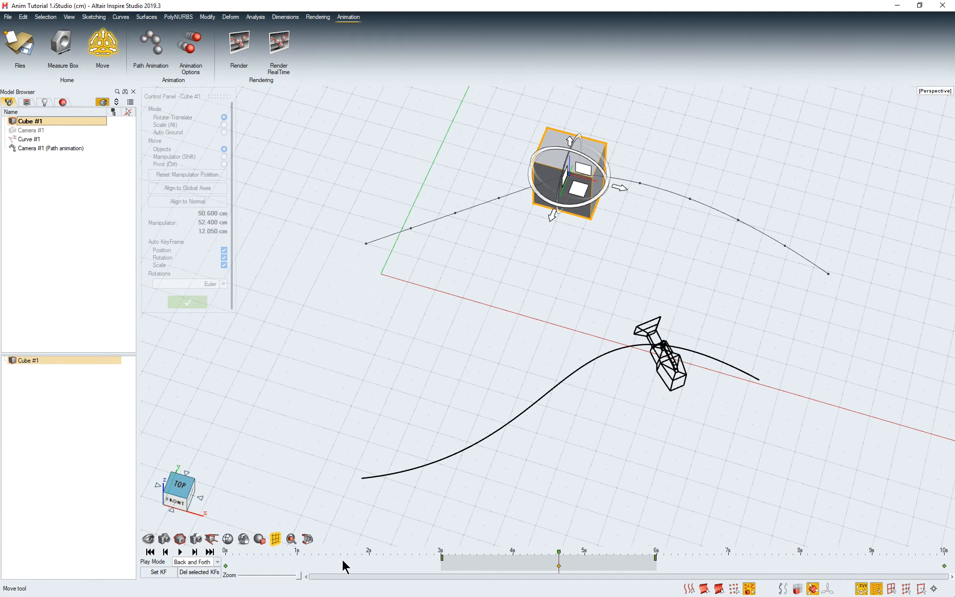
click(150, 552)
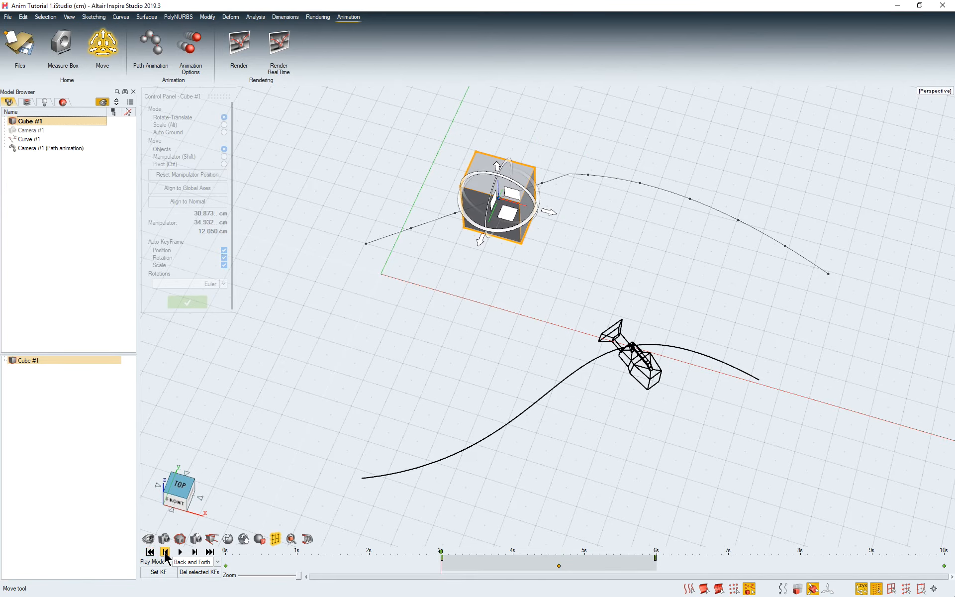
click(210, 553)
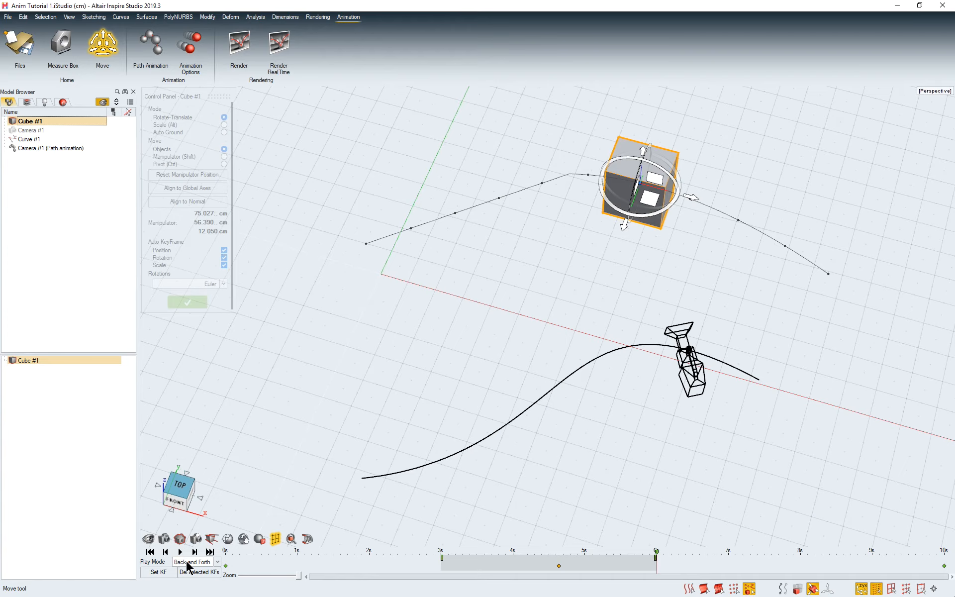
Step: Set the play mode to Normal and play the animation from the start of the range
click(217, 562)
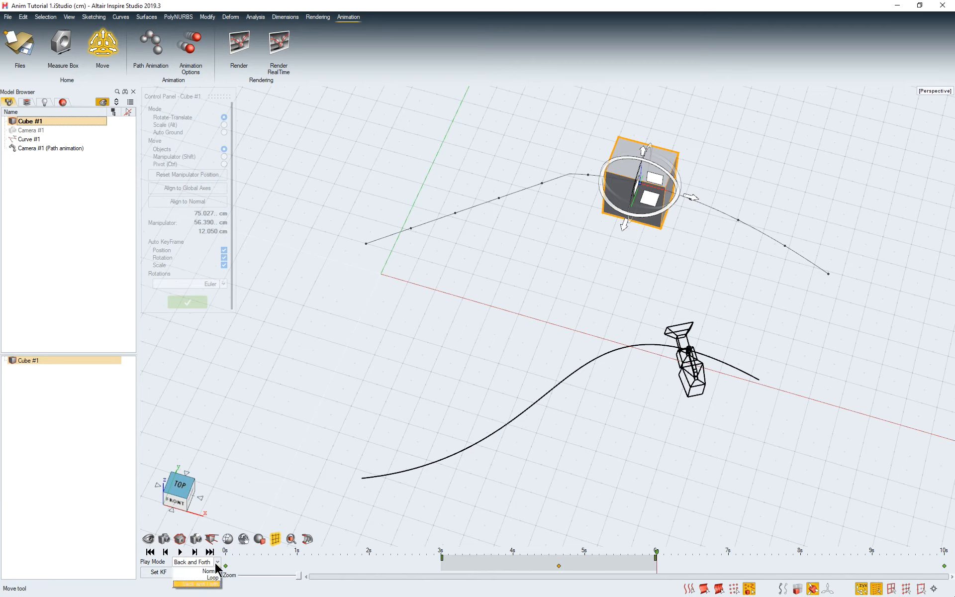
click(206, 573)
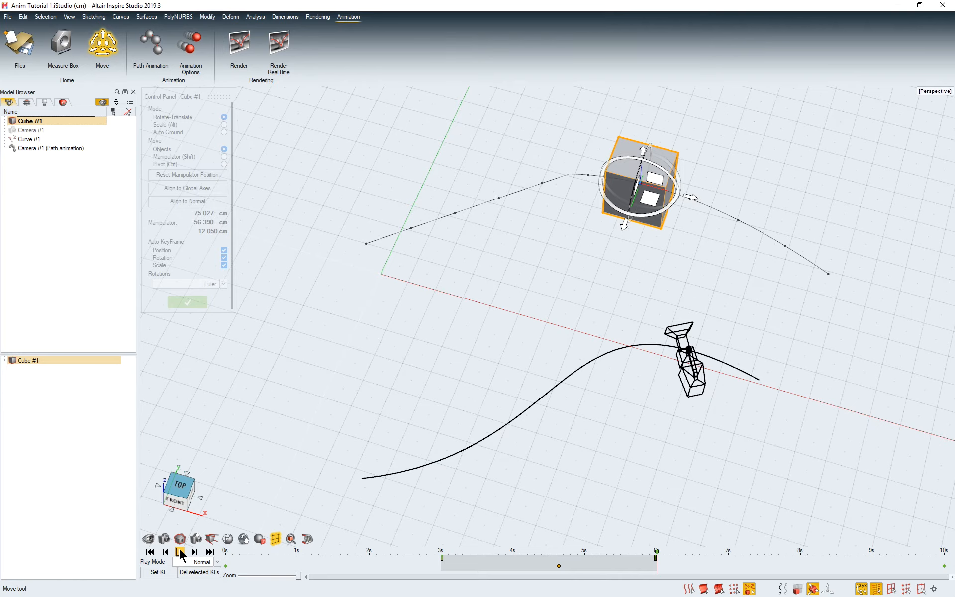
click(447, 553)
click(179, 552)
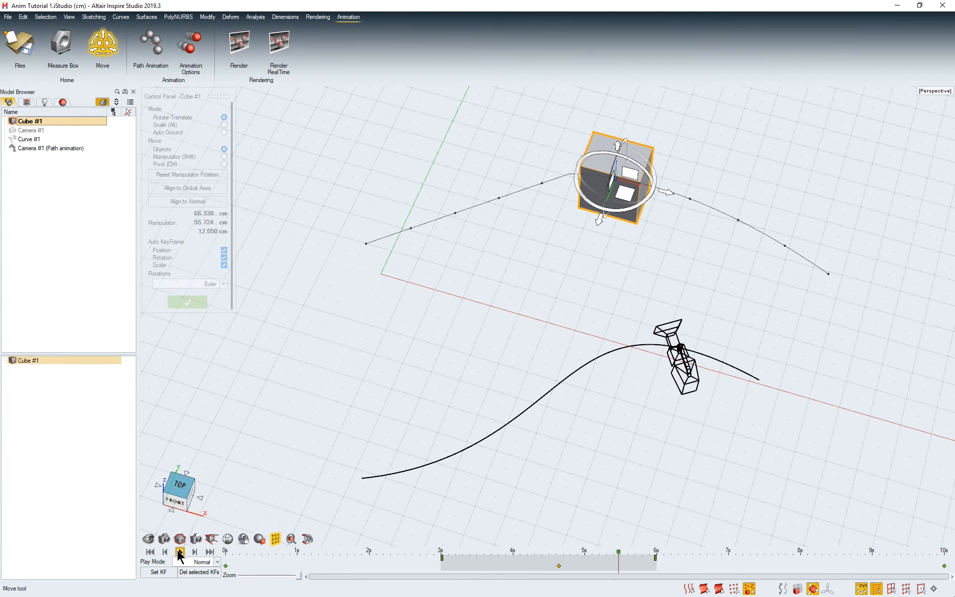
Step: Set the play mode to Loop and play the animation
click(218, 562)
click(208, 577)
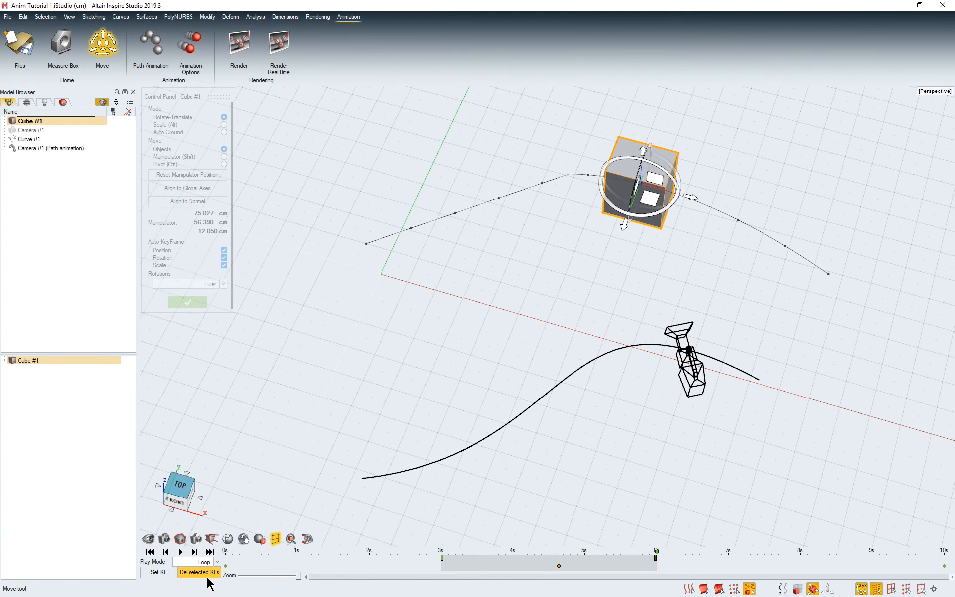
click(180, 551)
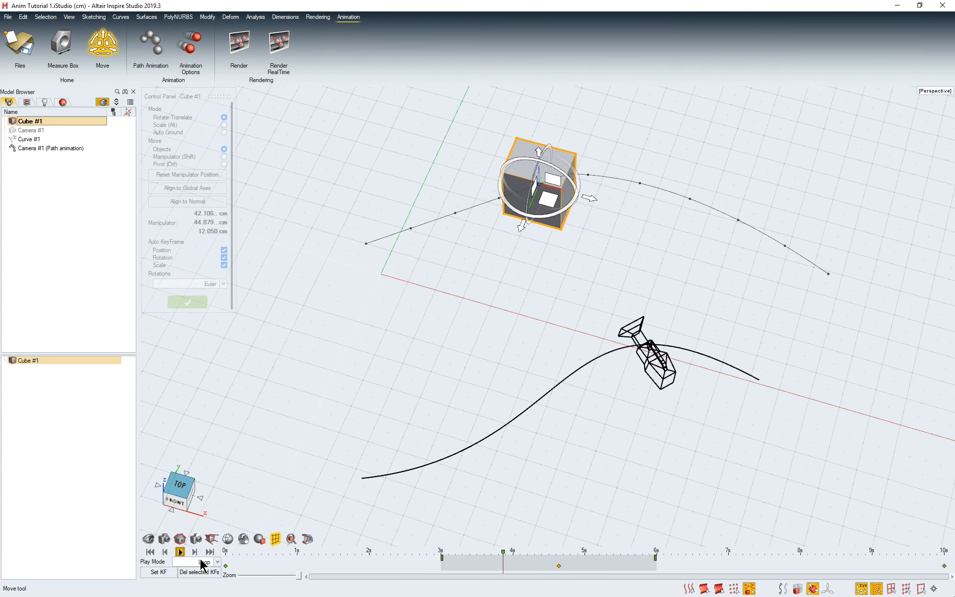
Step: Set the play mode to Back and Forth during playback, and stop the animation after watching it
click(217, 562)
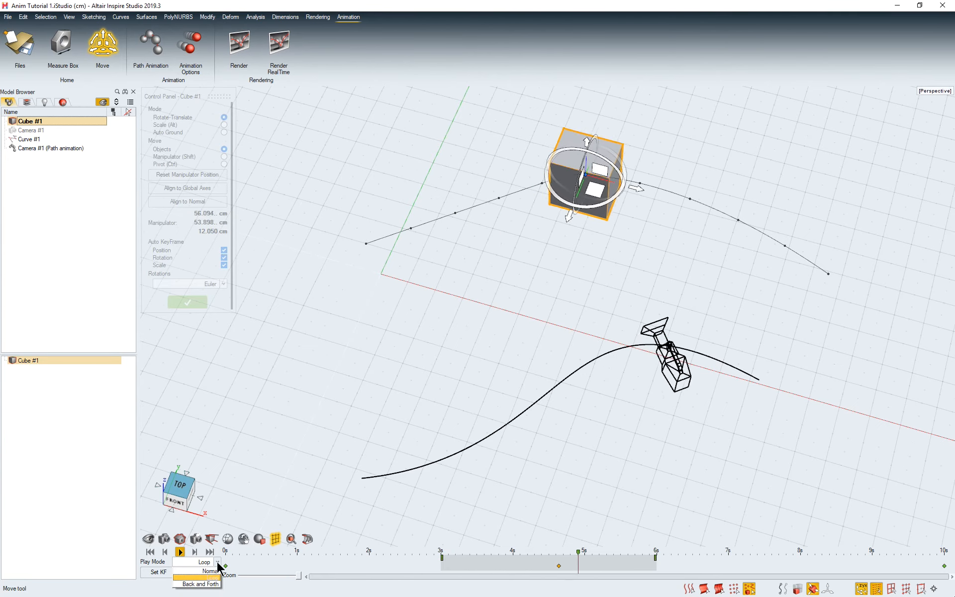
click(207, 589)
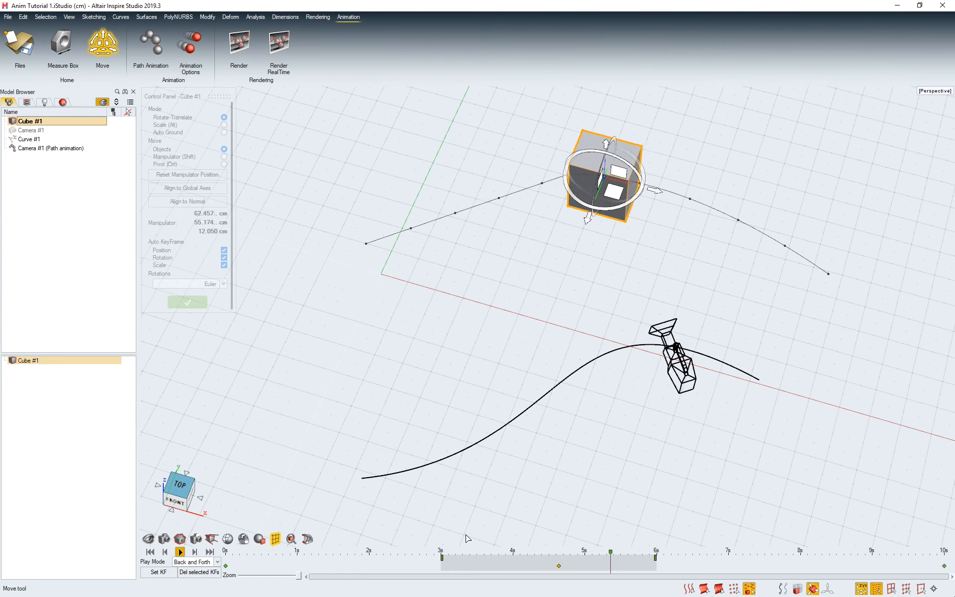
click(180, 552)
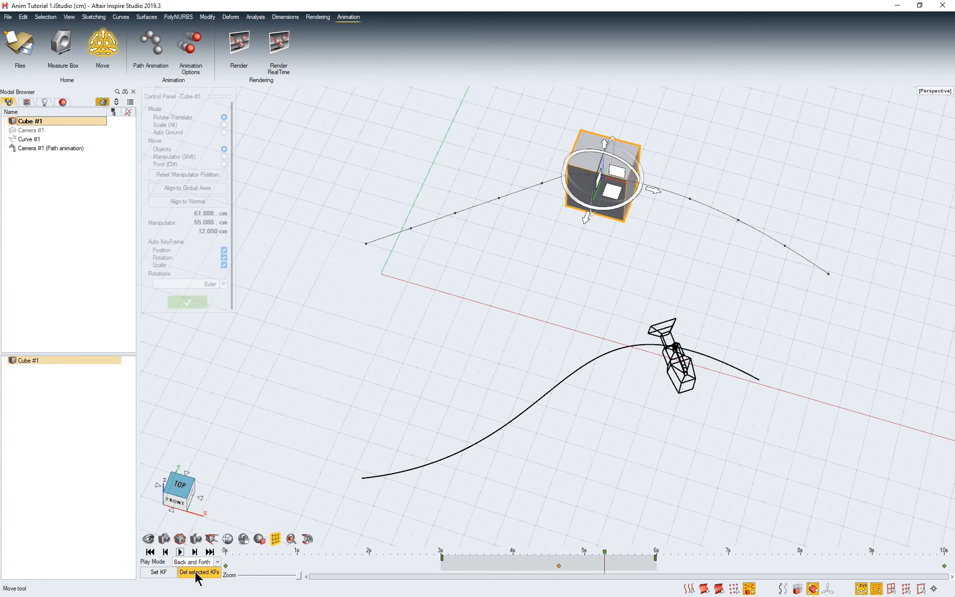
Step: Remove the Rotation.x, Rotation.y and Rotation.z properties from the cube's middle keyframe, keeping its Position property
right_click(559, 567)
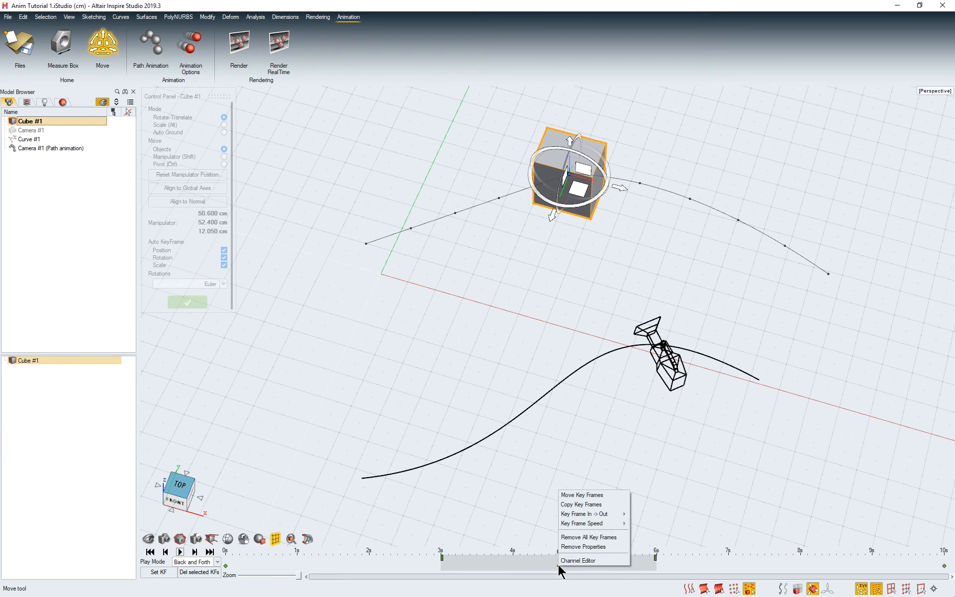
click(594, 548)
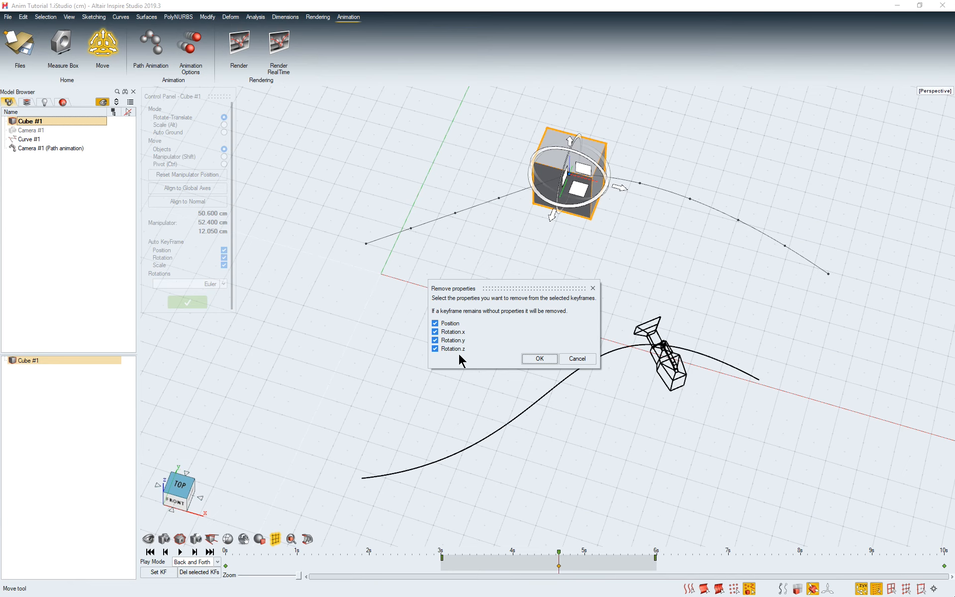
click(435, 324)
click(536, 357)
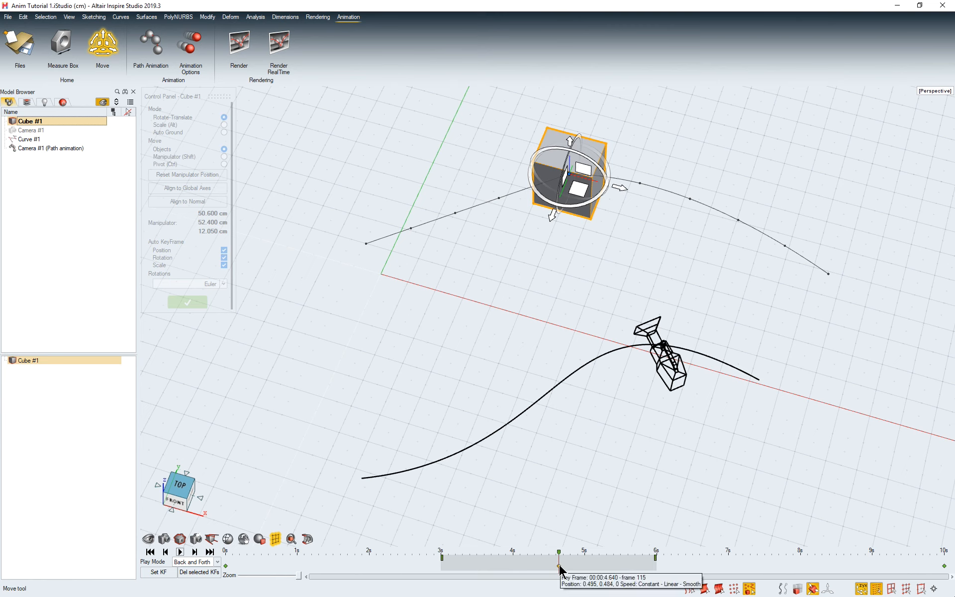
mouse_move(548, 555)
mouse_down()
mouse_move(249, 571)
mouse_move(343, 558)
mouse_move(465, 575)
mouse_move(863, 572)
mouse_move(560, 567)
mouse_up()
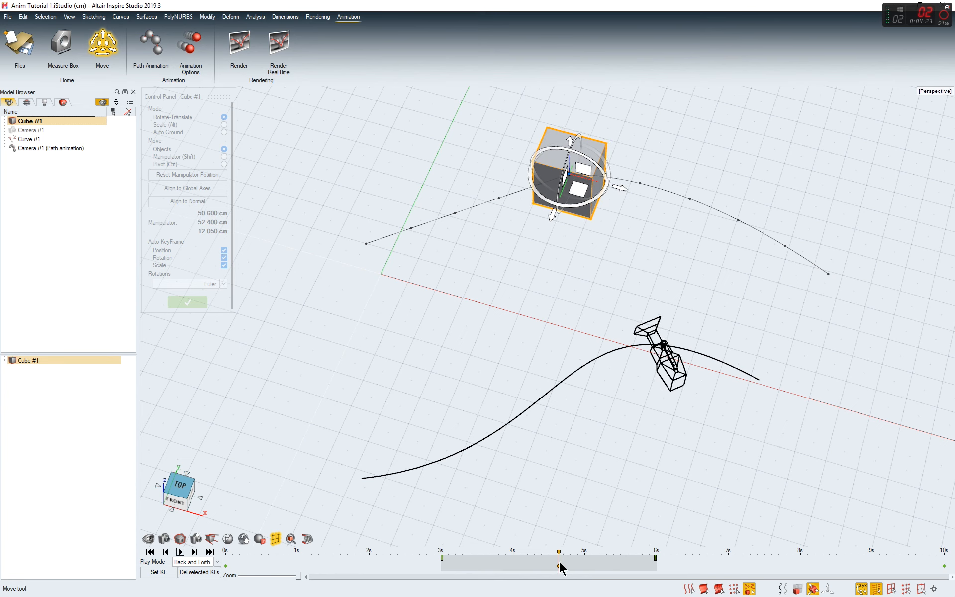